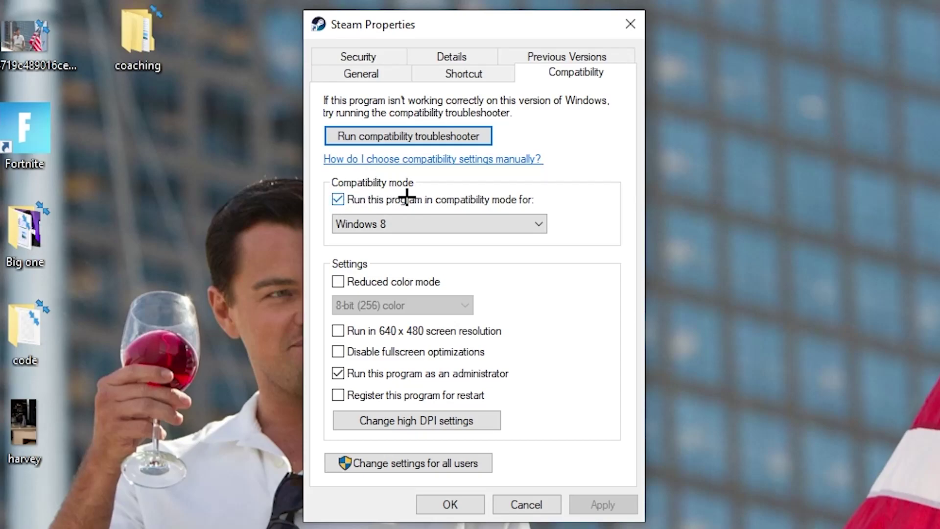
Check the compatibility mode choices for Steam with Windows 8 selected, and accept the properties
{"action": "left_click", "coordinate": [525, 216]}
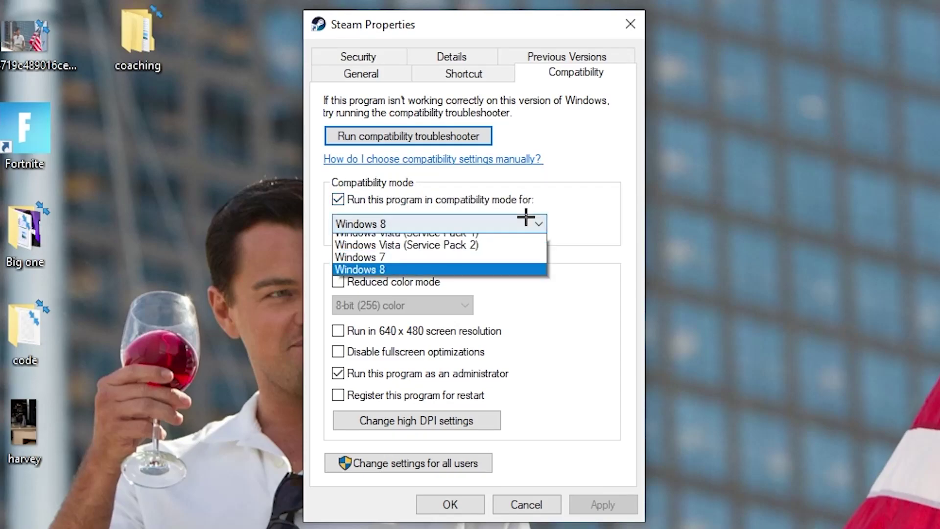
{"action": "left_click", "coordinate": [570, 208]}
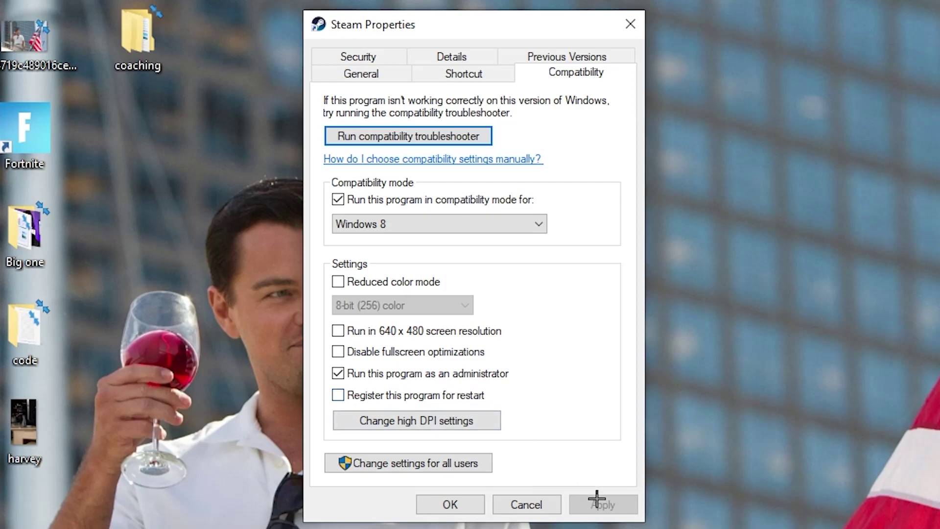
{"action": "left_click", "coordinate": [458, 503]}
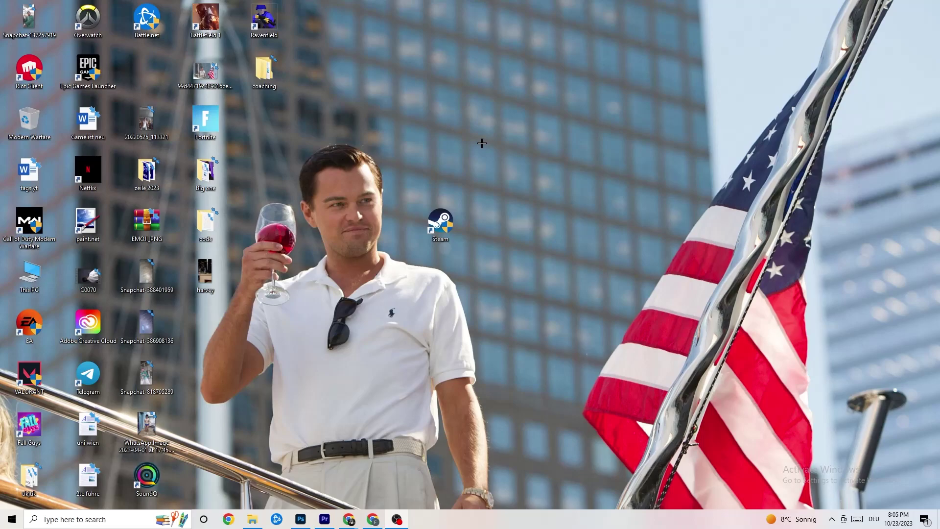
{"action": "left_click_drag", "start_coordinate": [450, 226], "coordinate": [449, 125]}
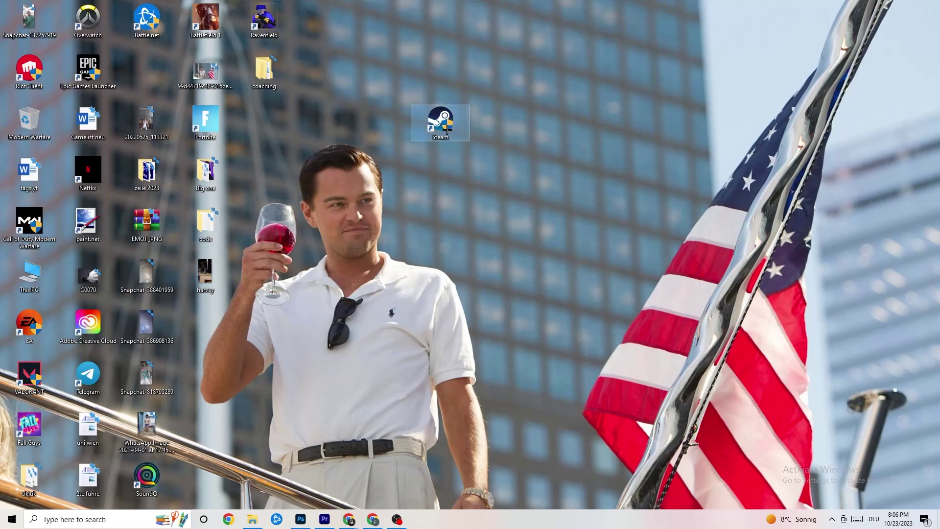
{"action": "left_click_drag", "start_coordinate": [440, 119], "coordinate": [382, 169]}
{"action": "left_click", "coordinate": [443, 145]}
{"action": "left_click", "coordinate": [408, 134]}
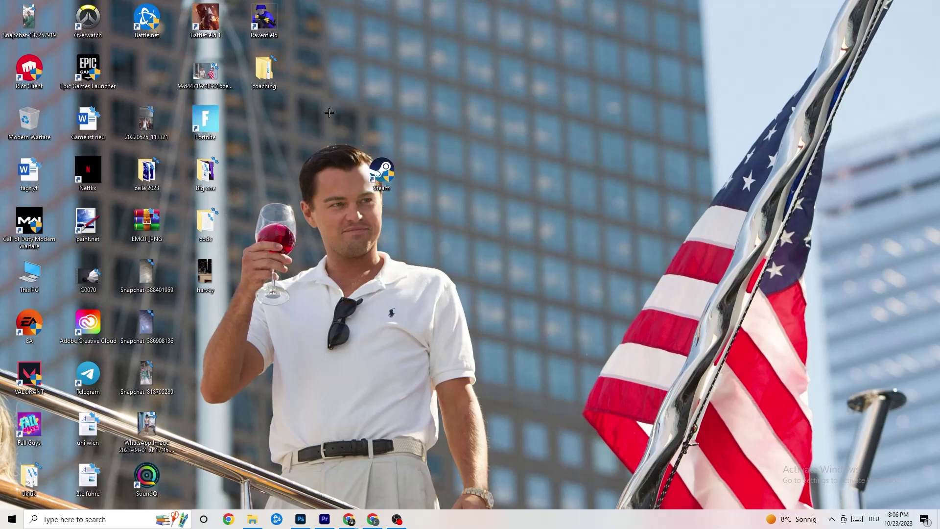
{"action": "left_click_drag", "start_coordinate": [382, 169], "coordinate": [441, 162]}
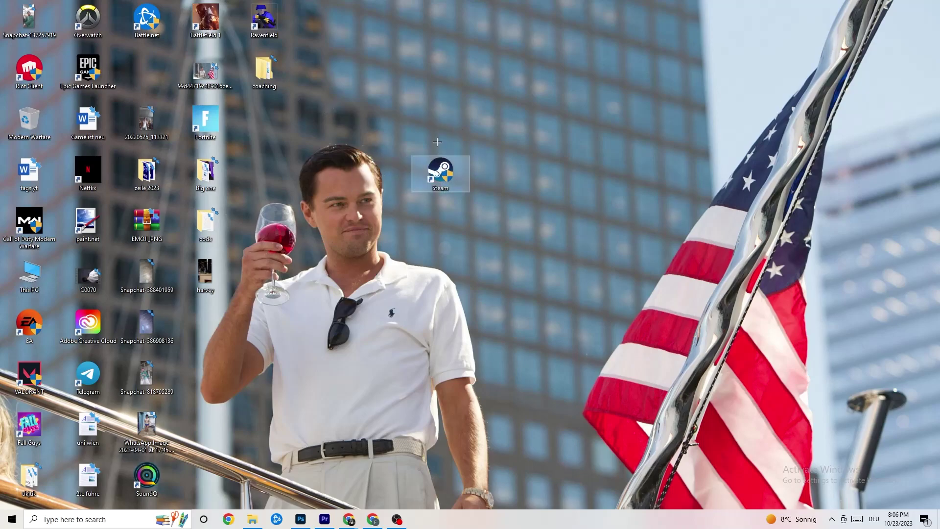
Review the compatibility settings in the Steam shortcut's properties and close the dialog
{"action": "right_click", "coordinate": [437, 186]}
{"action": "left_click", "coordinate": [491, 441]}
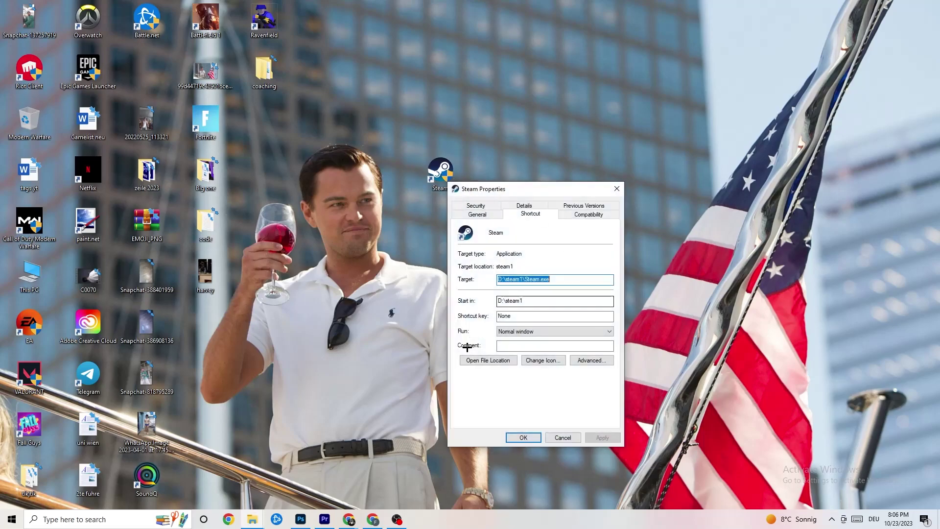
{"action": "left_click", "coordinate": [589, 214]}
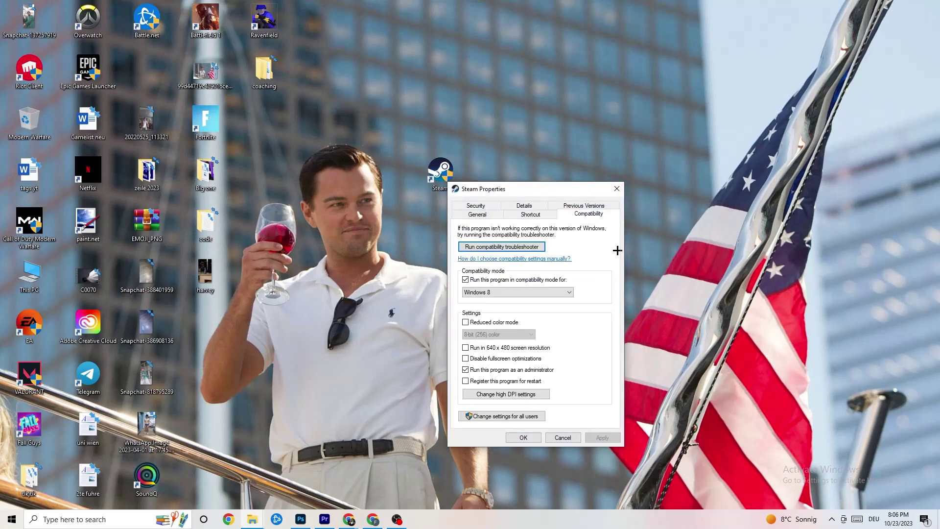
{"action": "left_click", "coordinate": [616, 189]}
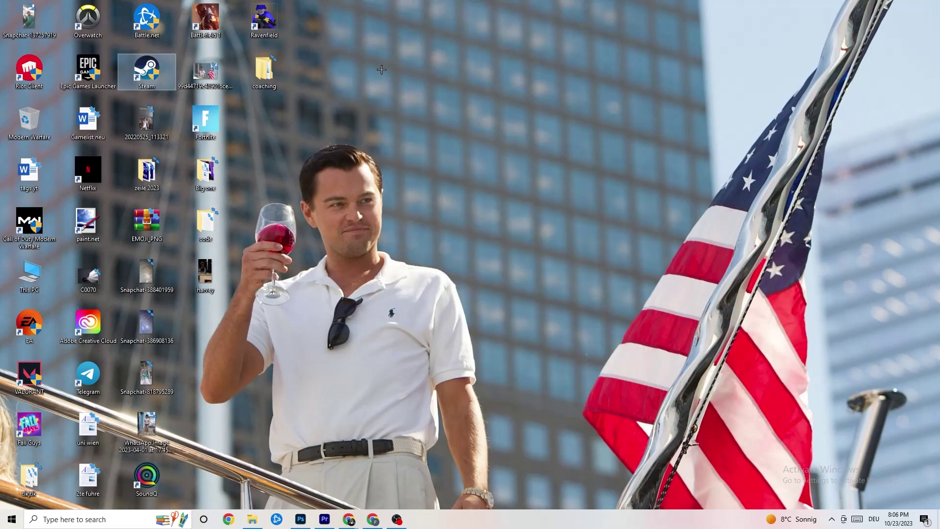
{"action": "left_click", "coordinate": [456, 96]}
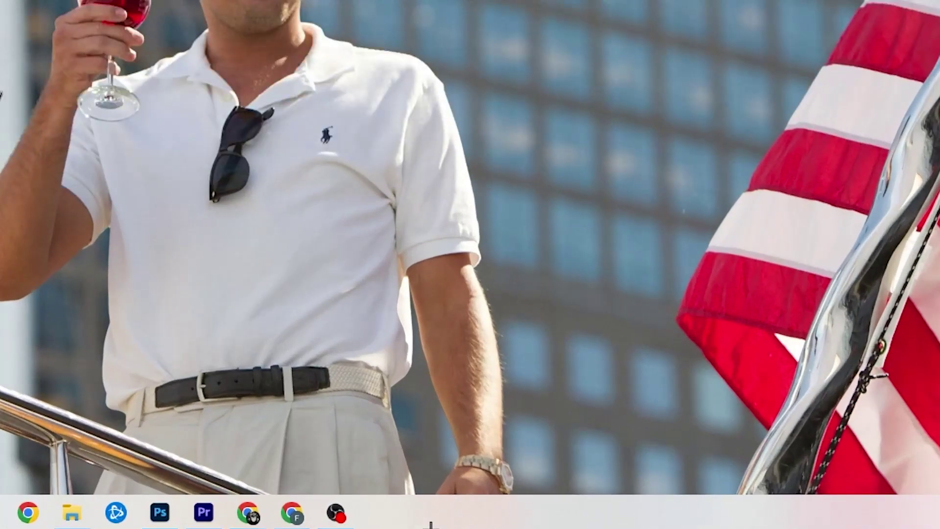
Open Task Manager and maximize its window
{"action": "right_click", "coordinate": [400, 521]}
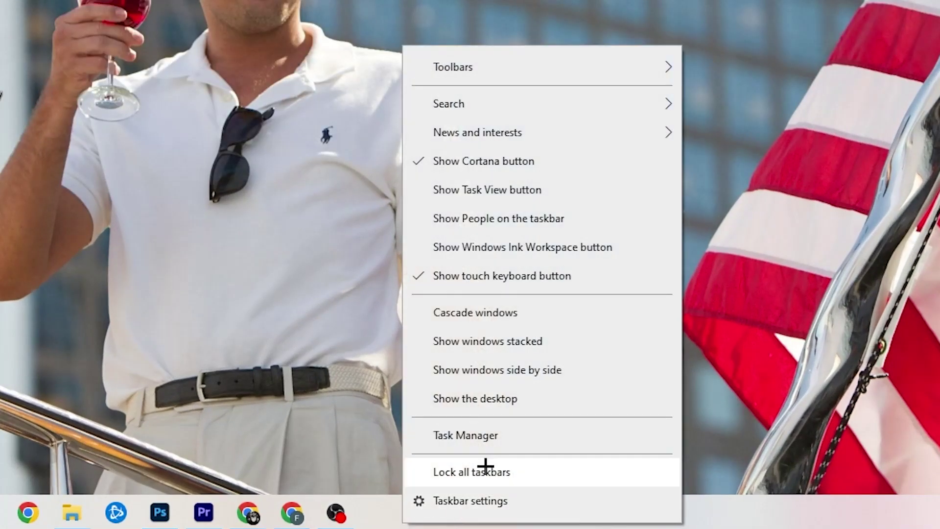
{"action": "left_click", "coordinate": [488, 436]}
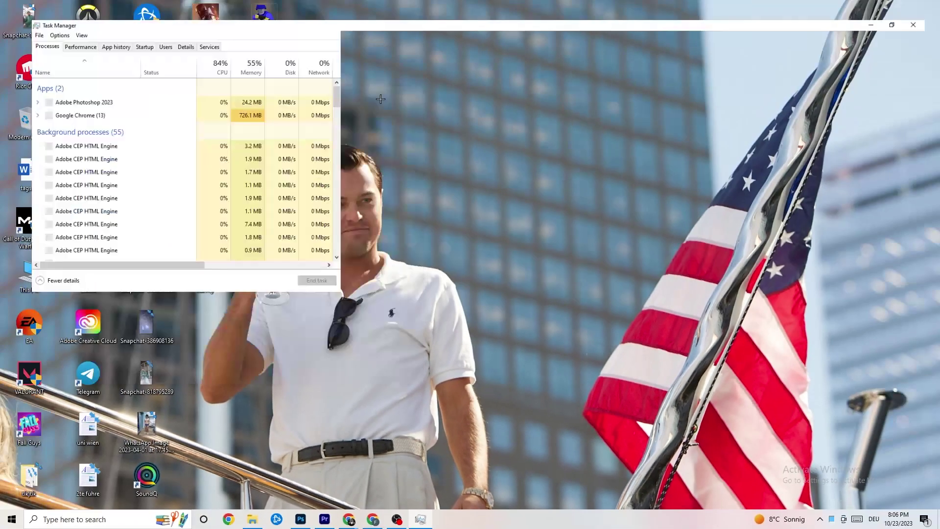
{"action": "left_click_drag", "start_coordinate": [147, 10], "coordinate": [405, 43]}
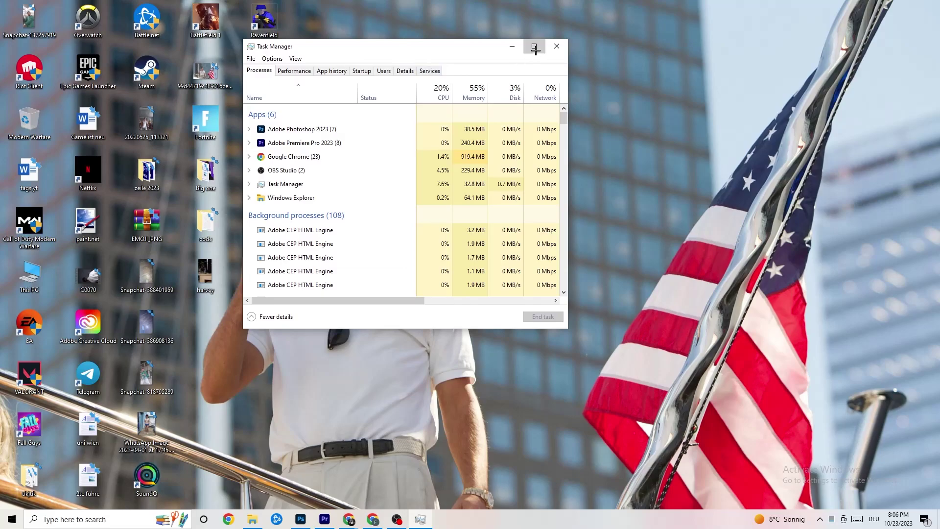
{"action": "left_click", "coordinate": [535, 45]}
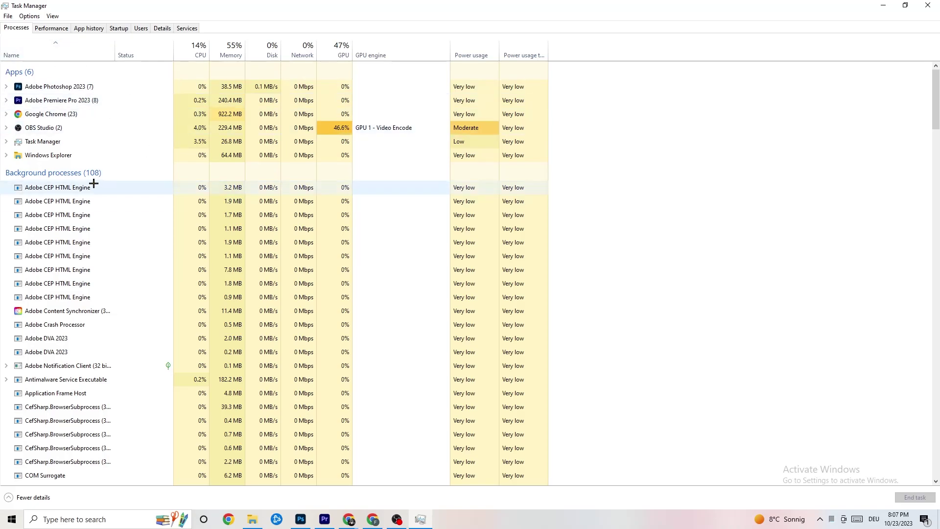
Look through the running processes and end the Adobe Photoshop 2023 task
{"action": "scroll", "coordinate": [123, 269], "scroll_direction": "down", "scroll_amount": 13}
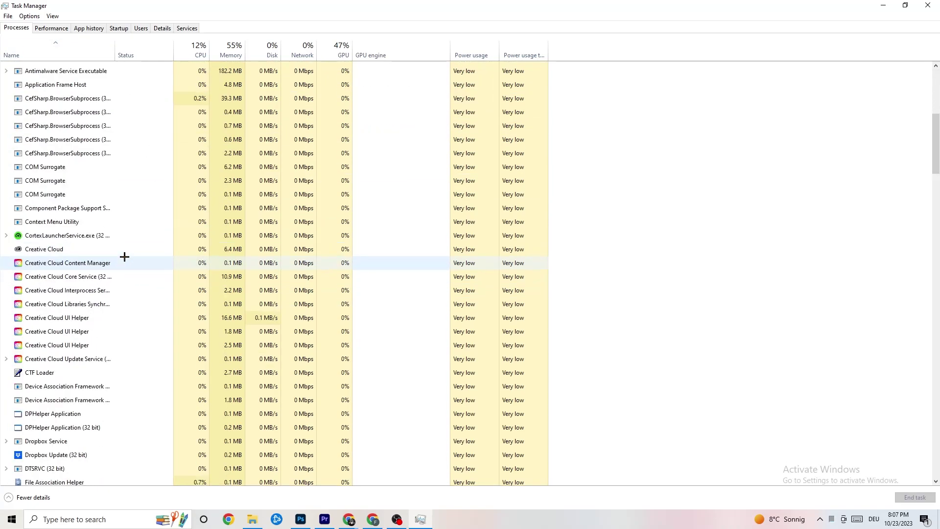
{"action": "scroll", "coordinate": [249, 242], "scroll_direction": "down", "scroll_amount": 4}
{"action": "scroll", "coordinate": [258, 239], "scroll_direction": "up", "scroll_amount": 17}
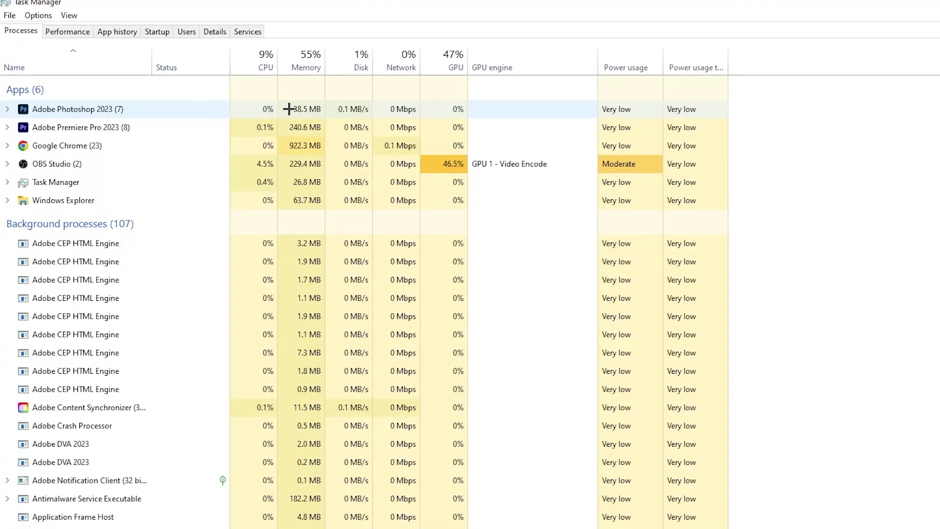
{"action": "right_click", "coordinate": [337, 109]}
{"action": "right_click", "coordinate": [171, 115]}
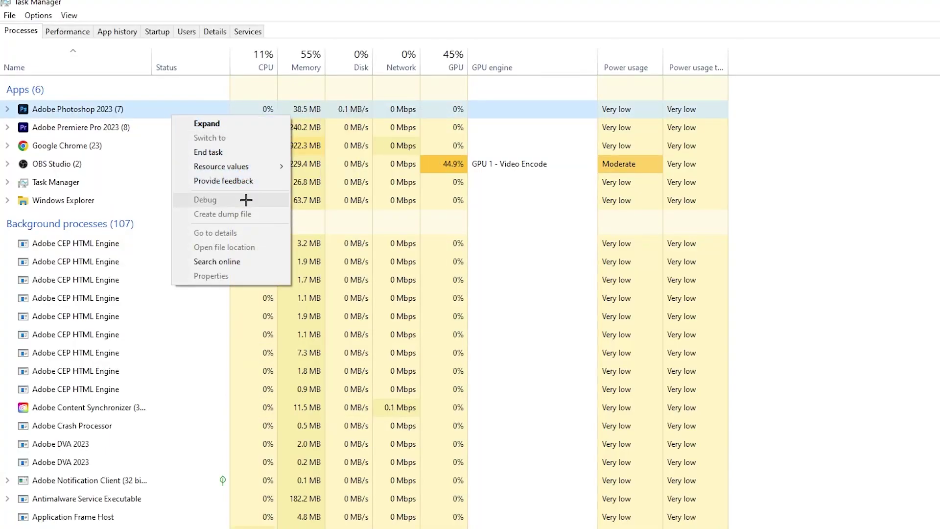
{"action": "left_click", "coordinate": [246, 149]}
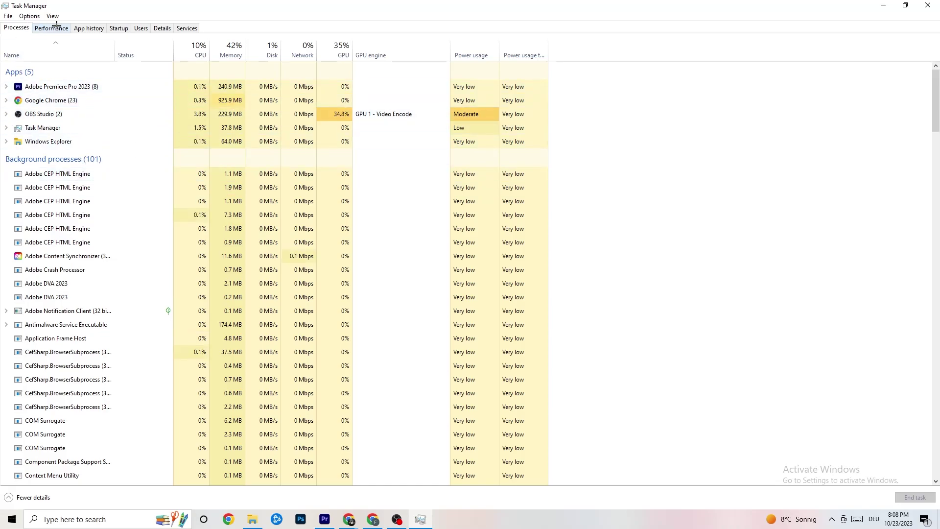
View the priority options for the Adobe Premiere Pro process in the detailed process list, without changing them
{"action": "left_click", "coordinate": [165, 25]}
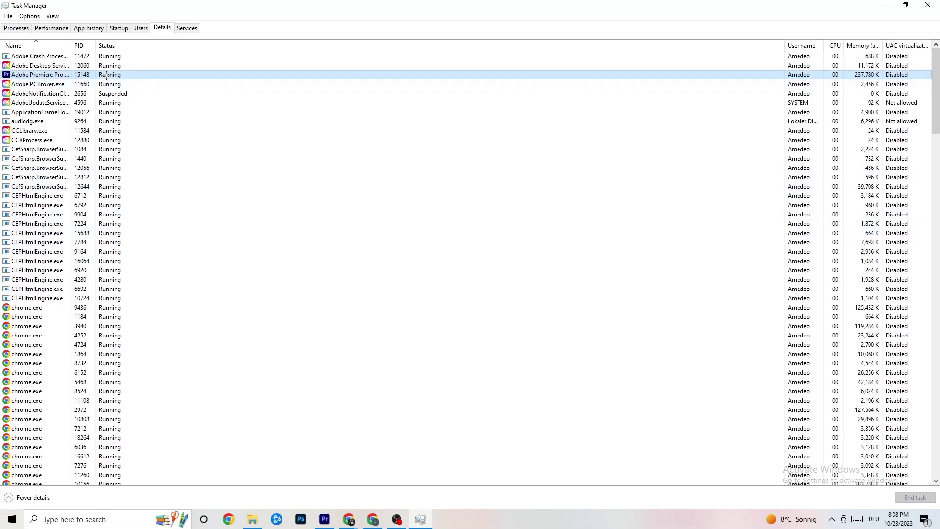
{"action": "right_click", "coordinate": [107, 75]}
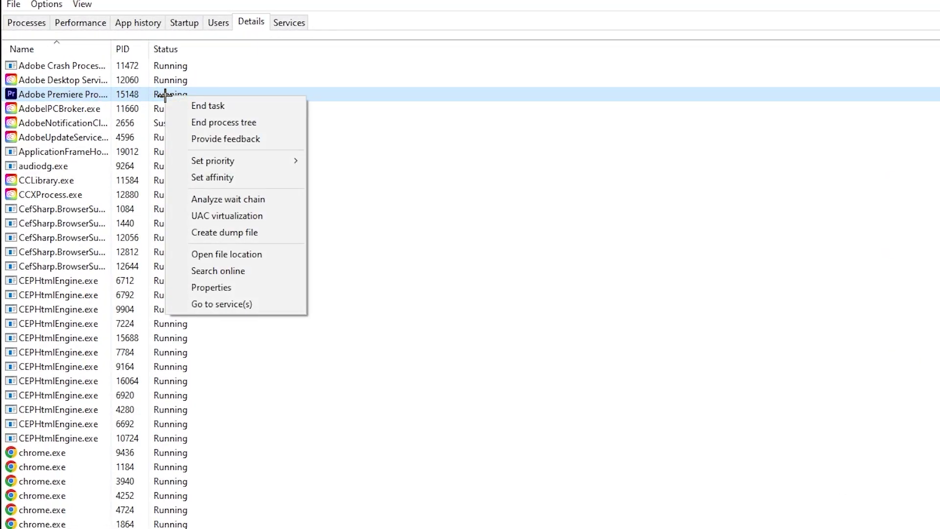
{"action": "mouse_move", "coordinate": [256, 161]}
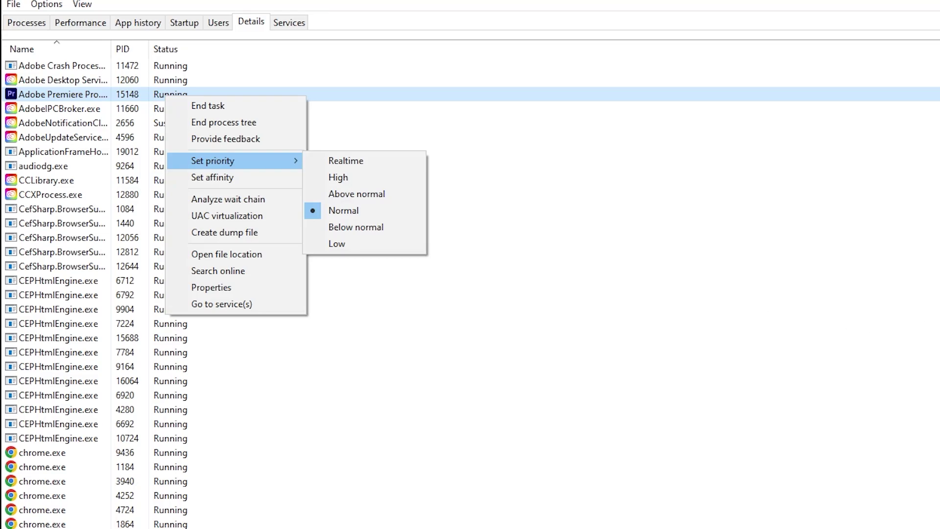
{"action": "left_click", "coordinate": [344, 65]}
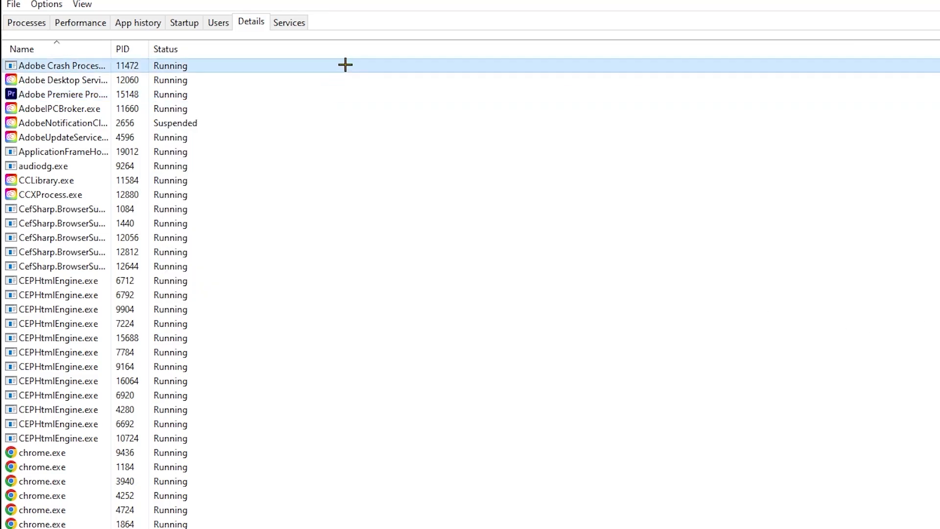
Review the startup apps and the options for Adobe Updater Startup Utility, and close Task Manager
{"action": "left_click", "coordinate": [185, 20]}
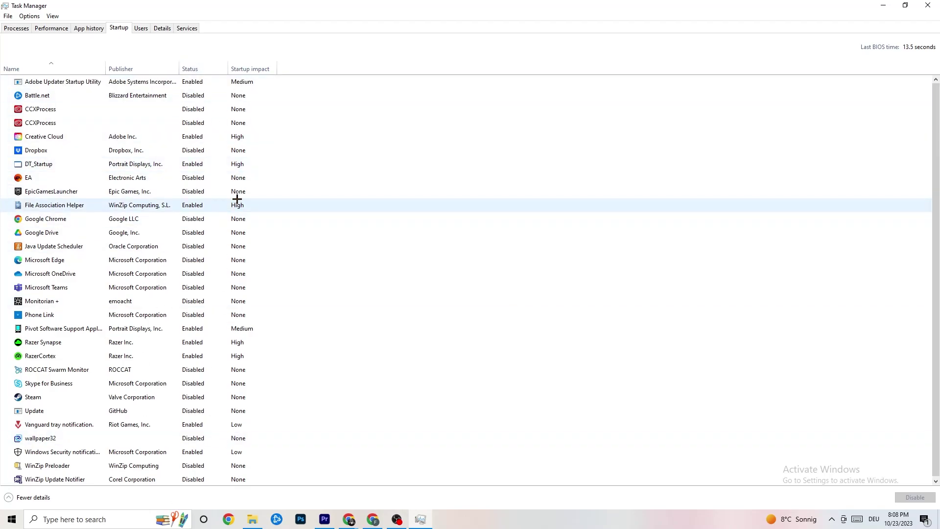
{"action": "left_click", "coordinate": [201, 84]}
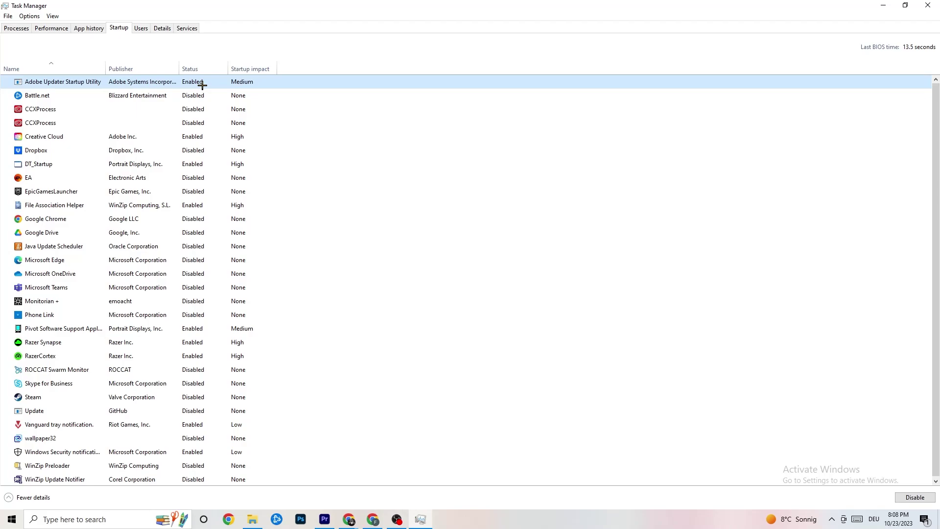
{"action": "right_click", "coordinate": [203, 85]}
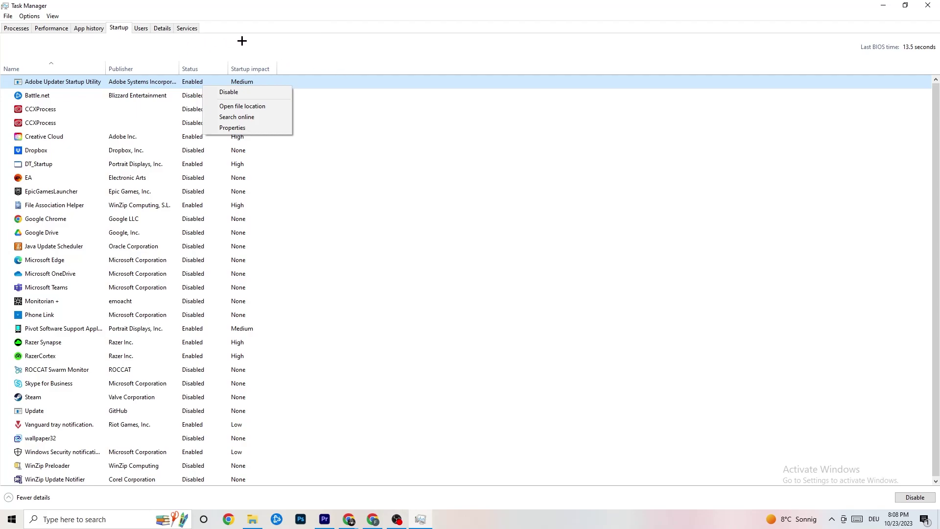
{"action": "left_click", "coordinate": [333, 3]}
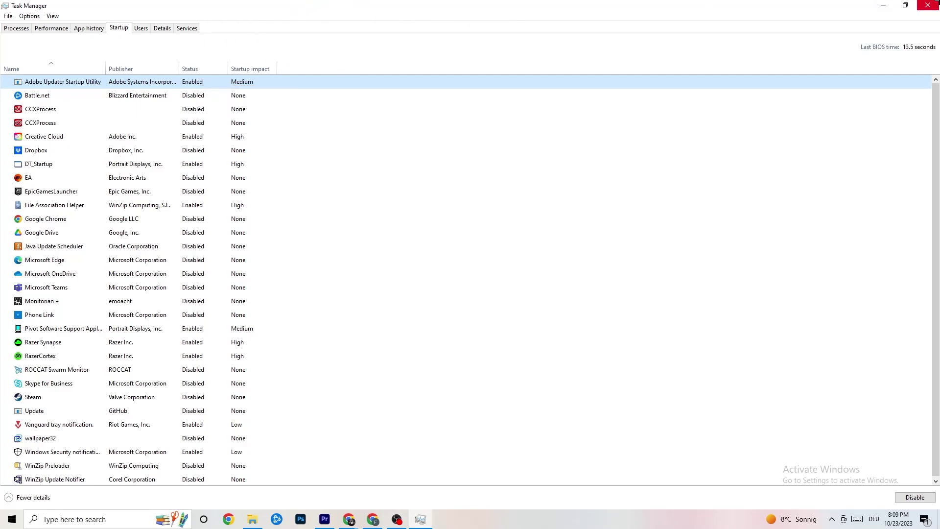
{"action": "left_click", "coordinate": [928, 5]}
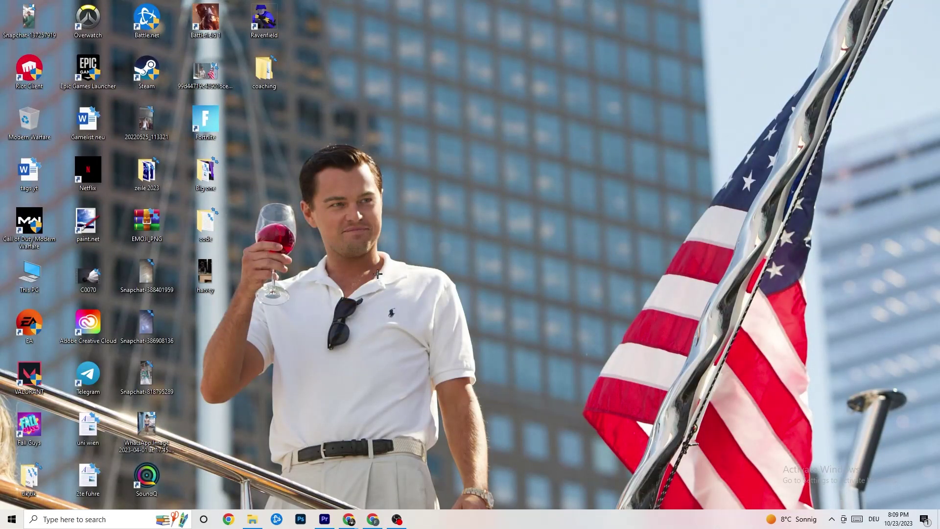
Open the display page of the Windows system settings
{"action": "left_click", "coordinate": [11, 519]}
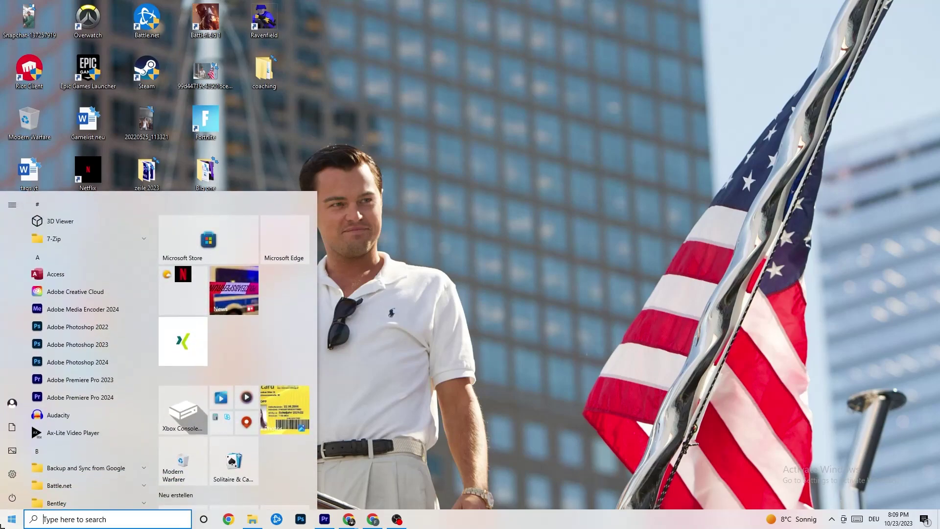
{"action": "left_click", "coordinate": [13, 476]}
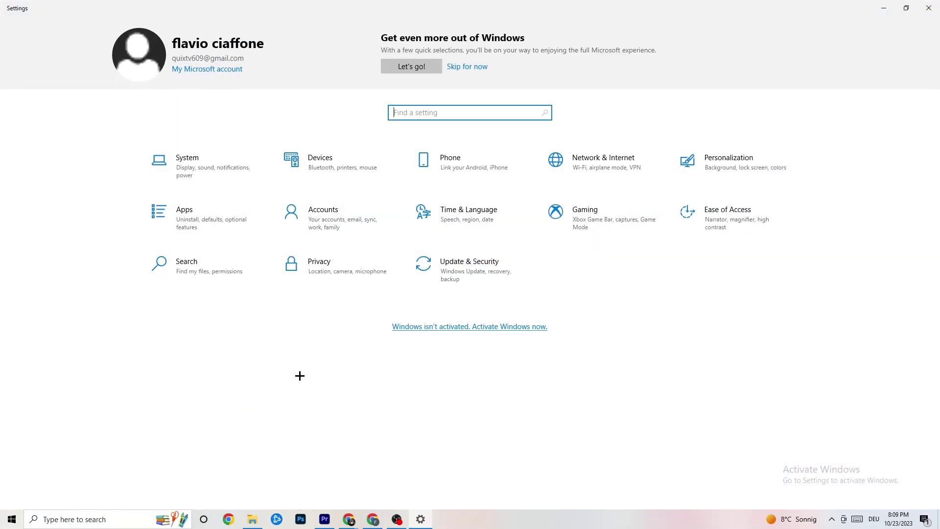
{"action": "left_click", "coordinate": [222, 171]}
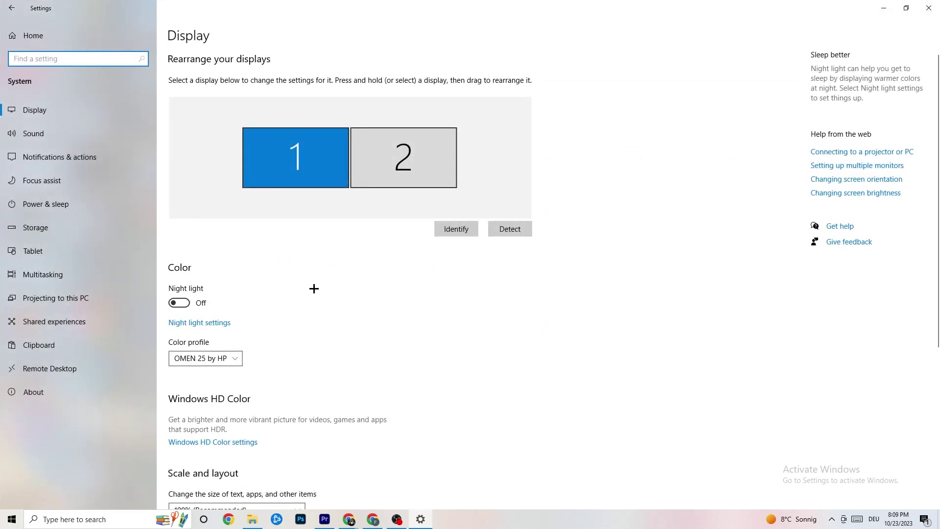
Review the display scaling and resolution choices, keeping 100% (Recommended) and 1920 × 1080 (Recommended)
{"action": "scroll", "coordinate": [529, 191], "scroll_direction": "down", "scroll_amount": 4}
{"action": "scroll", "coordinate": [529, 191], "scroll_direction": "up", "scroll_amount": 4}
{"action": "scroll", "coordinate": [397, 204], "scroll_direction": "down", "scroll_amount": 4}
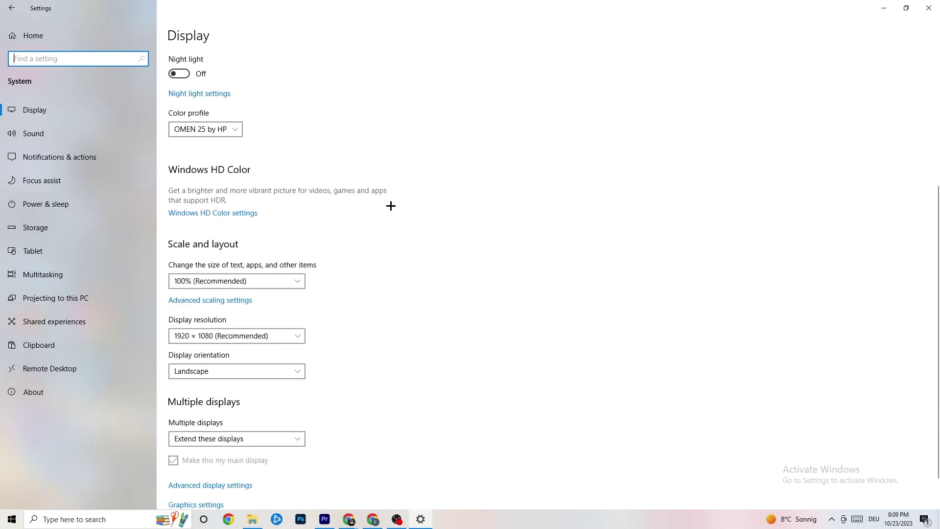
{"action": "left_click", "coordinate": [296, 281]}
{"action": "left_click", "coordinate": [283, 250]}
{"action": "left_click", "coordinate": [240, 289]}
{"action": "left_click", "coordinate": [417, 251]}
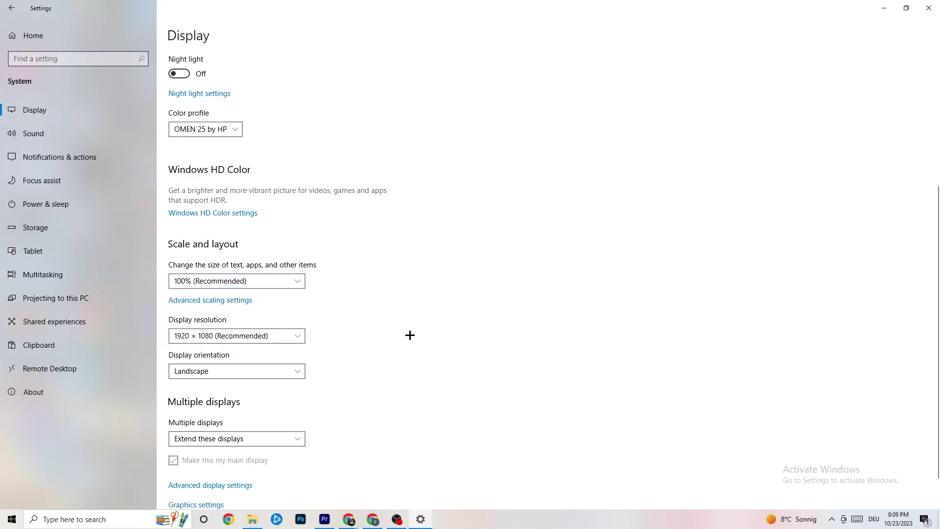
{"action": "left_click", "coordinate": [281, 340]}
{"action": "left_click", "coordinate": [418, 294]}
{"action": "scroll", "coordinate": [404, 281], "scroll_direction": "down", "scroll_amount": 1}
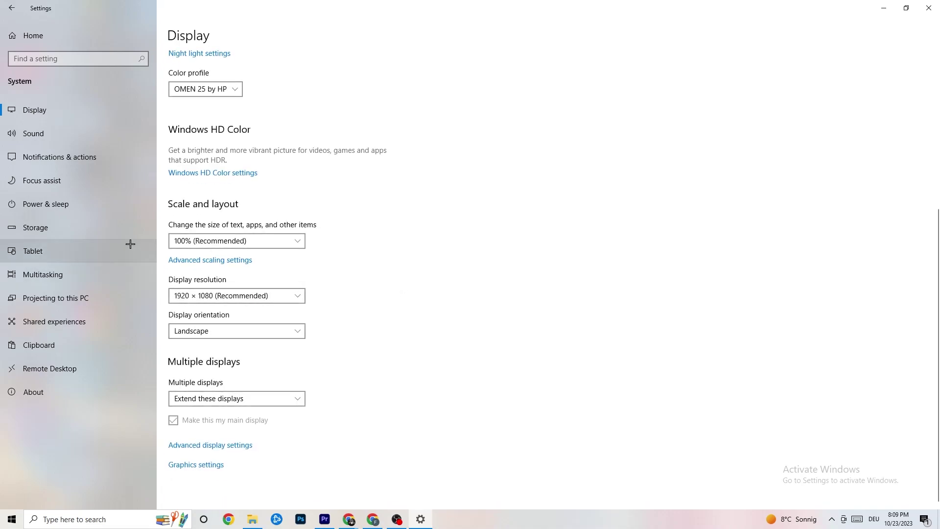
Review the available power plans from the power and sleep settings, and close the Power Options window
{"action": "left_click", "coordinate": [96, 203]}
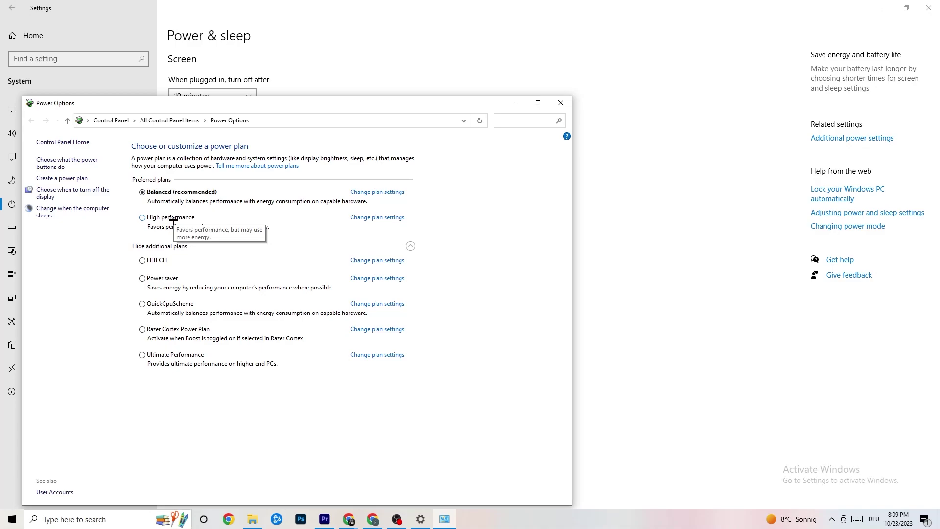
{"action": "left_click", "coordinate": [561, 103]}
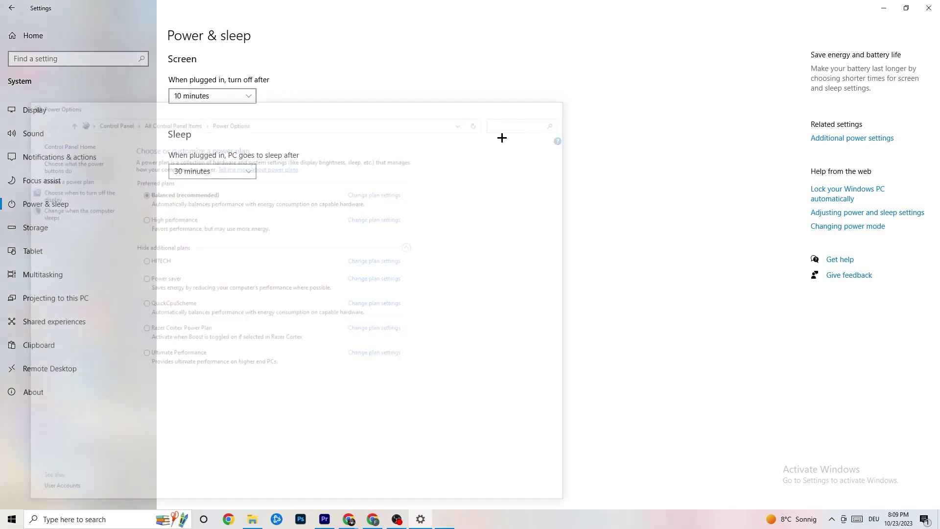
Review the Storage Sense configuration and its run frequency choices in the storage settings, and return to the Settings home page
{"action": "left_click", "coordinate": [61, 234]}
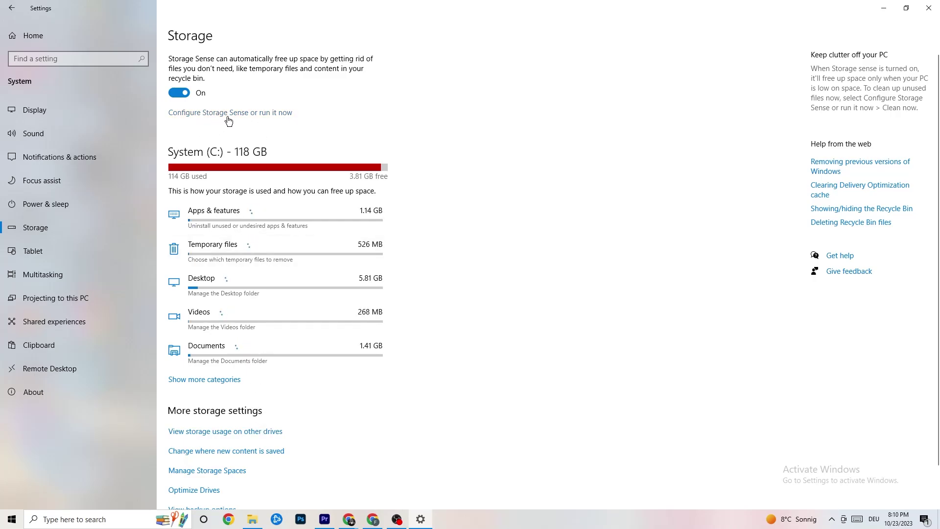
{"action": "left_click", "coordinate": [264, 114]}
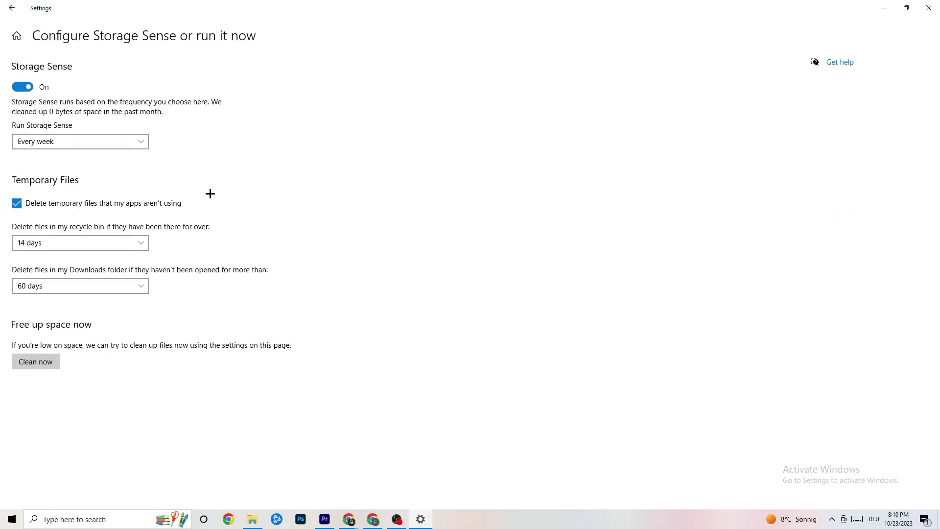
{"action": "left_click", "coordinate": [118, 142]}
{"action": "left_click", "coordinate": [293, 140]}
{"action": "left_click", "coordinate": [15, 10]}
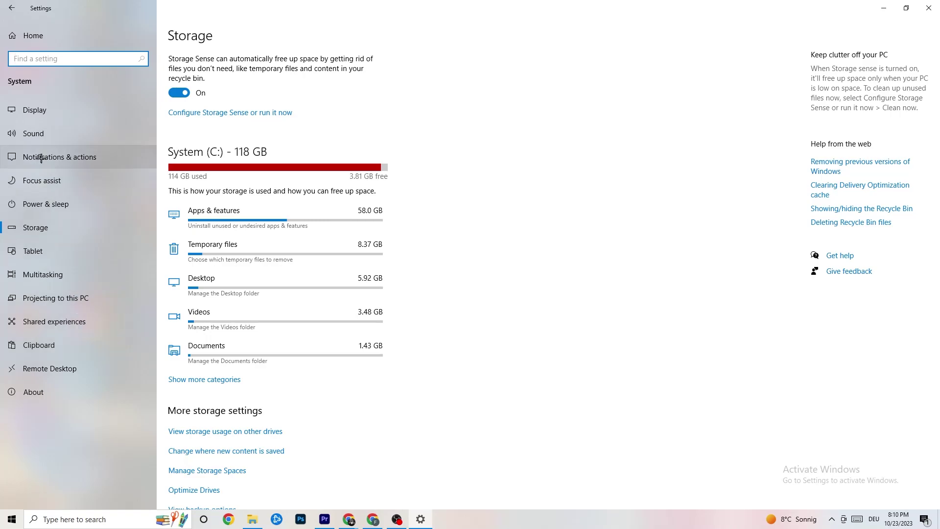
{"action": "left_click", "coordinate": [11, 8]}
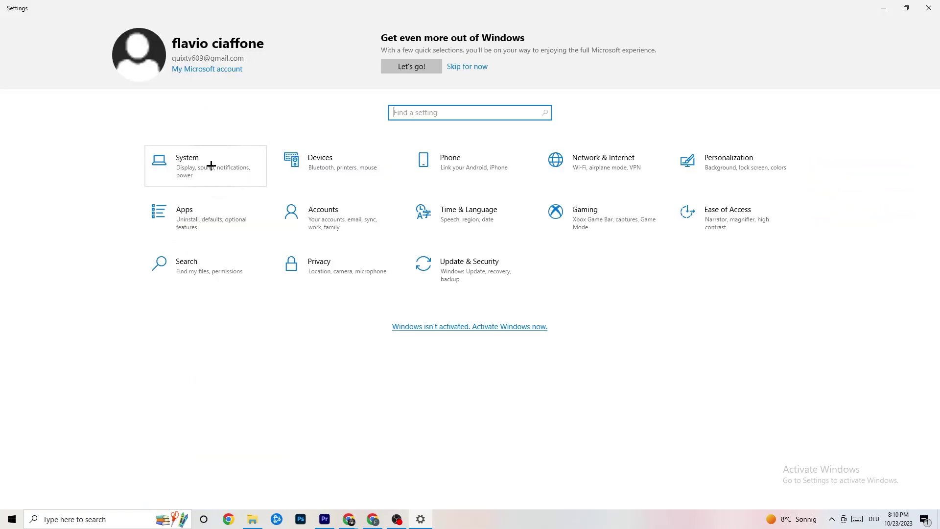
Review the Xbox Game Bar, Captures and Game Mode pages of the gaming settings, and return to the Settings home page
{"action": "left_click", "coordinate": [611, 229]}
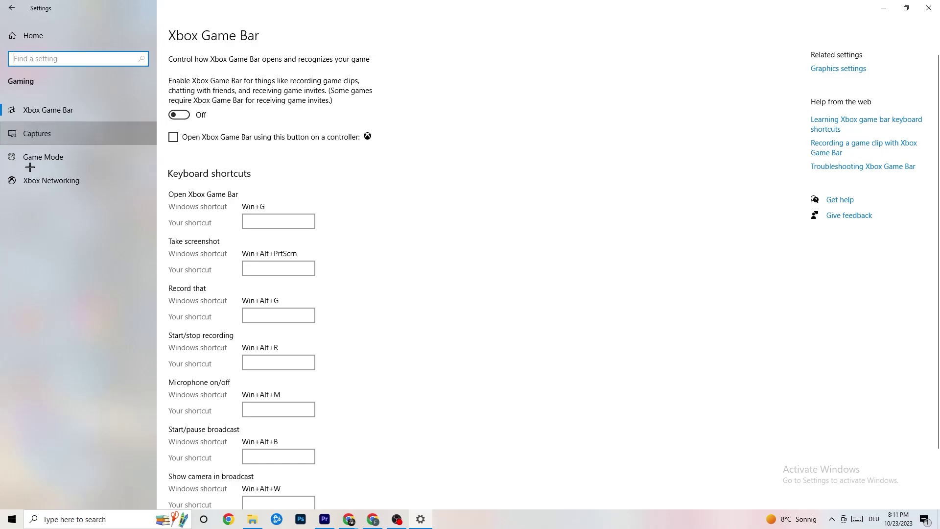
{"action": "left_click", "coordinate": [85, 134]}
{"action": "scroll", "coordinate": [327, 206], "scroll_direction": "down", "scroll_amount": 2}
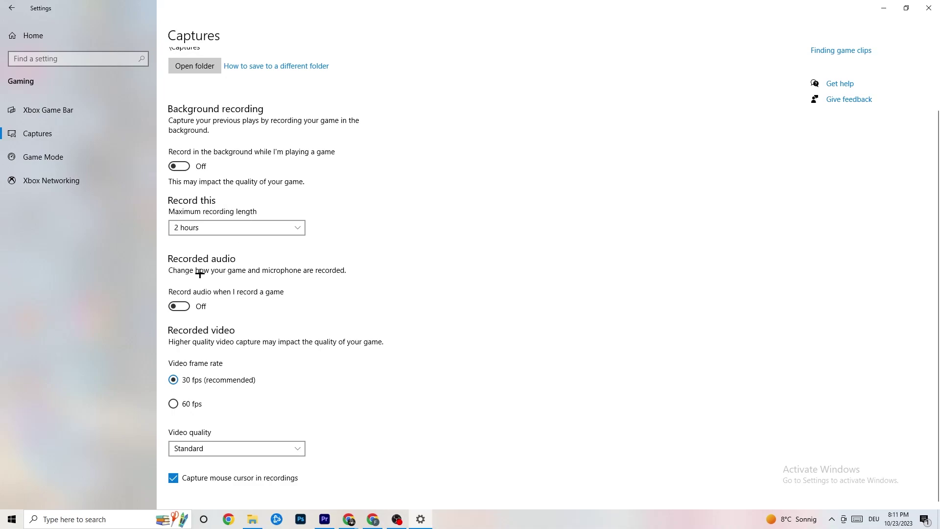
{"action": "left_click", "coordinate": [62, 155]}
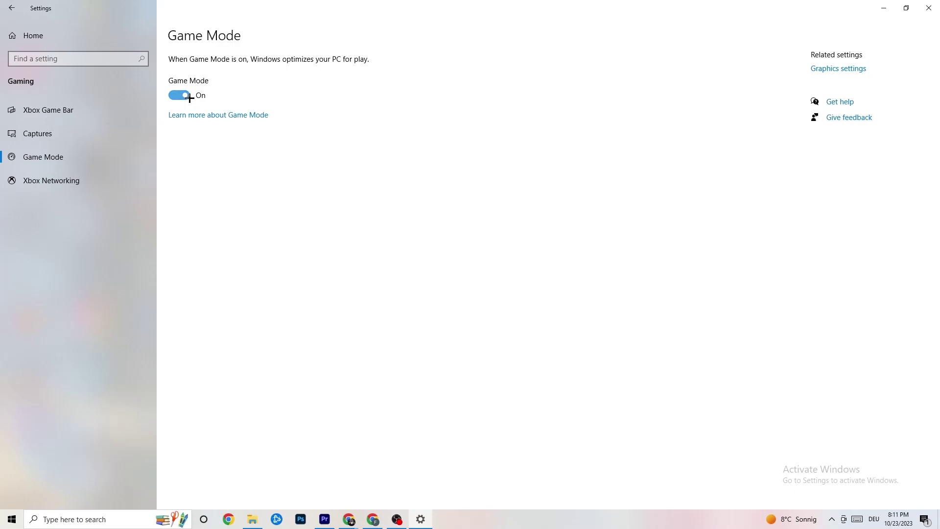
{"action": "left_click", "coordinate": [94, 31]}
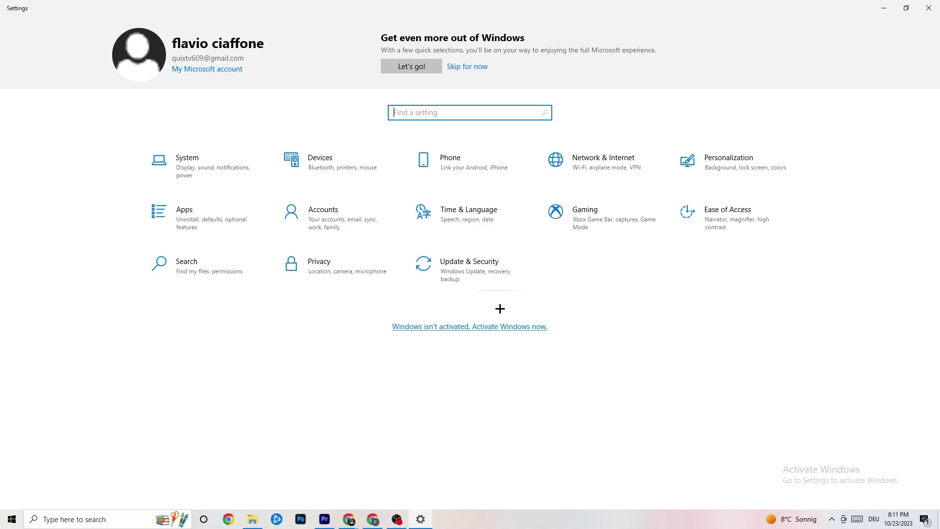
Review the Windows Update and Troubleshoot pages of the update and security settings, and close Settings
{"action": "left_click", "coordinate": [477, 265]}
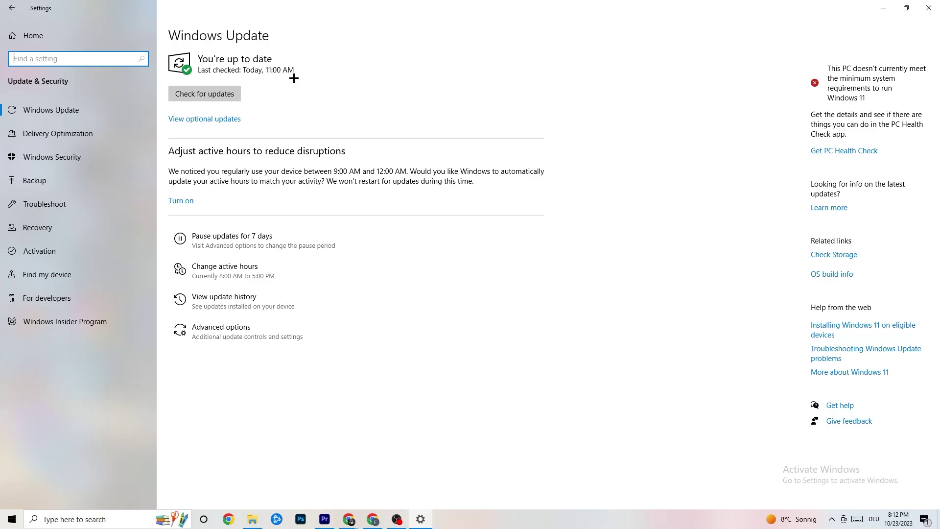
{"action": "left_click", "coordinate": [106, 112]}
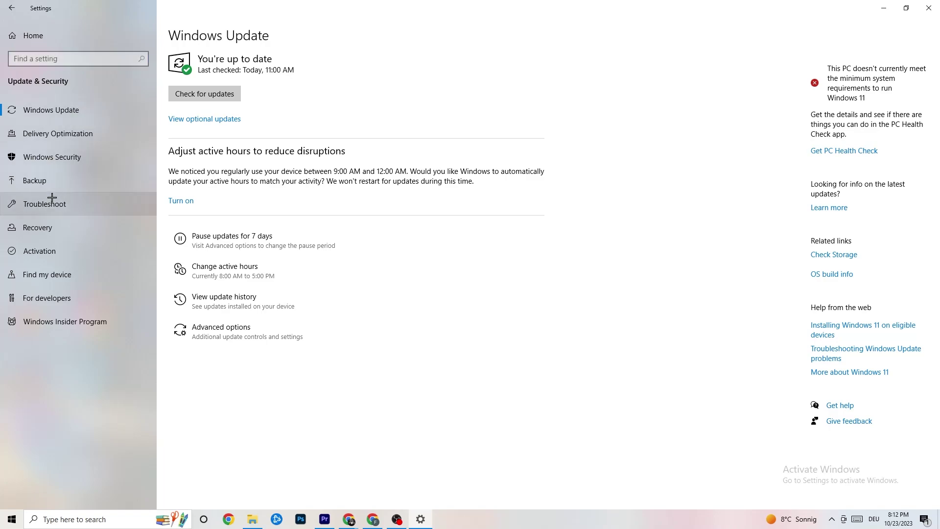
{"action": "left_click", "coordinate": [52, 197]}
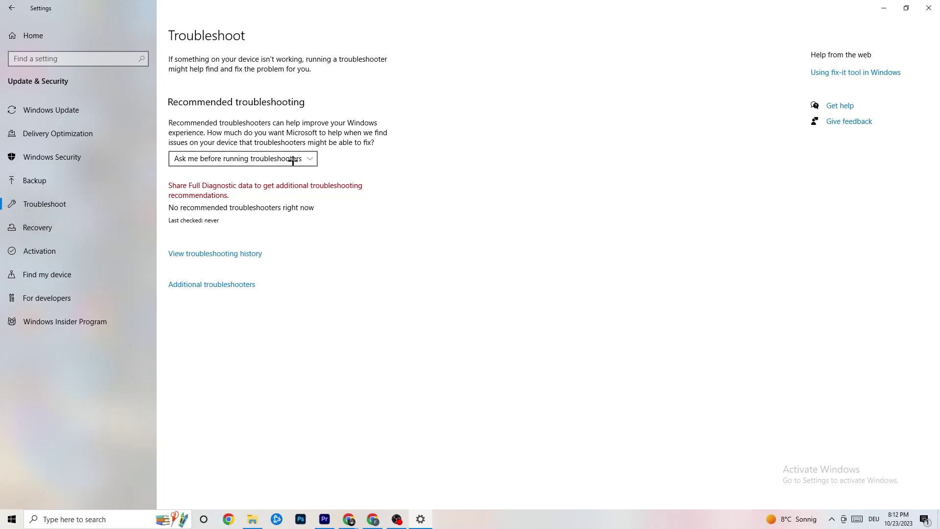
{"action": "left_click", "coordinate": [931, 6]}
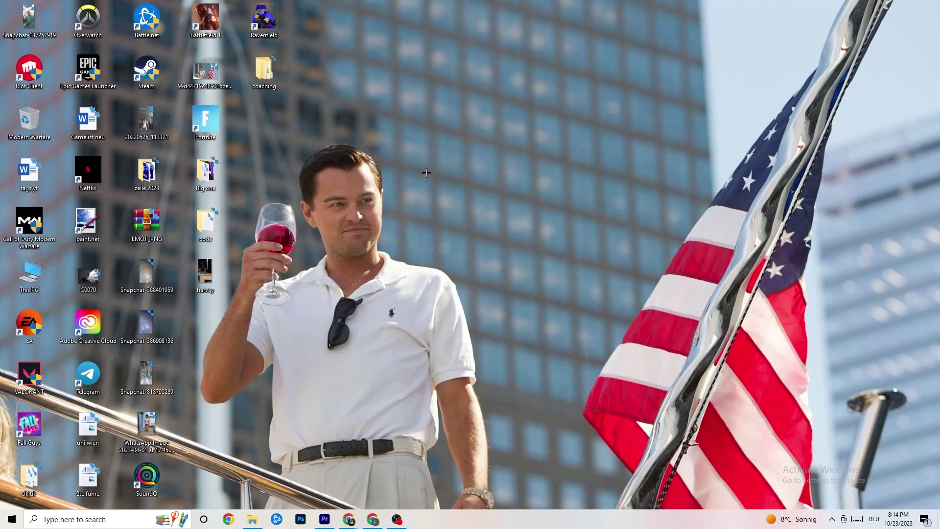
Switch to NVIDIA Control Panel, review the image settings with preview and the display resolution settings, and close it
{"action": "right_click", "coordinate": [422, 128]}
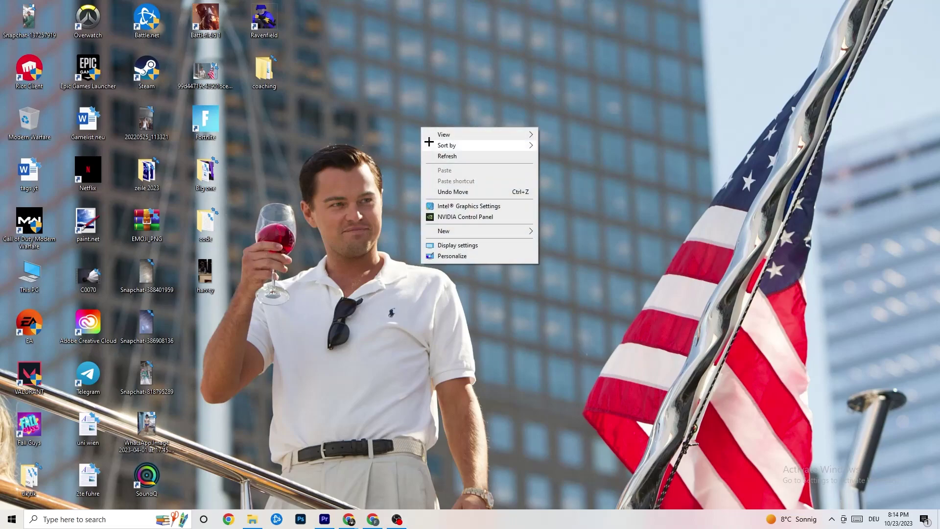
{"action": "left_click", "coordinate": [455, 219]}
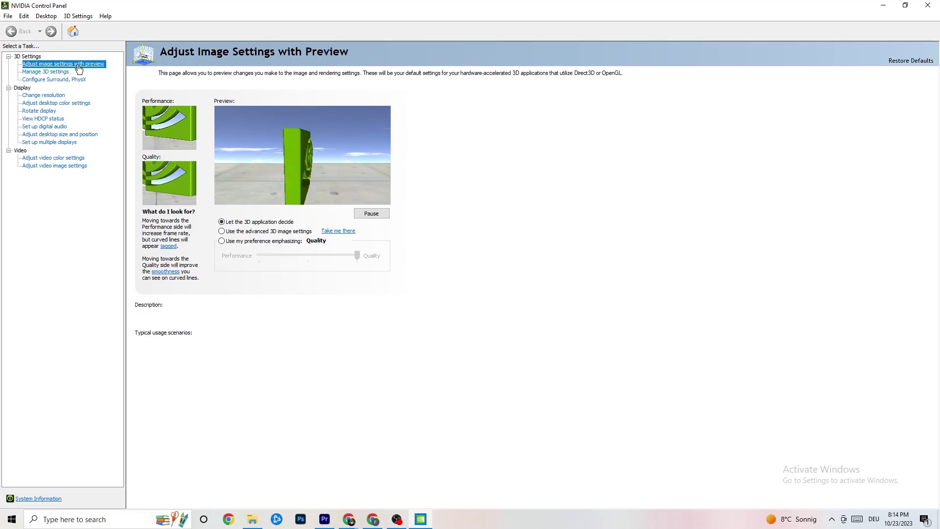
{"action": "mouse_move", "coordinate": [247, 226]}
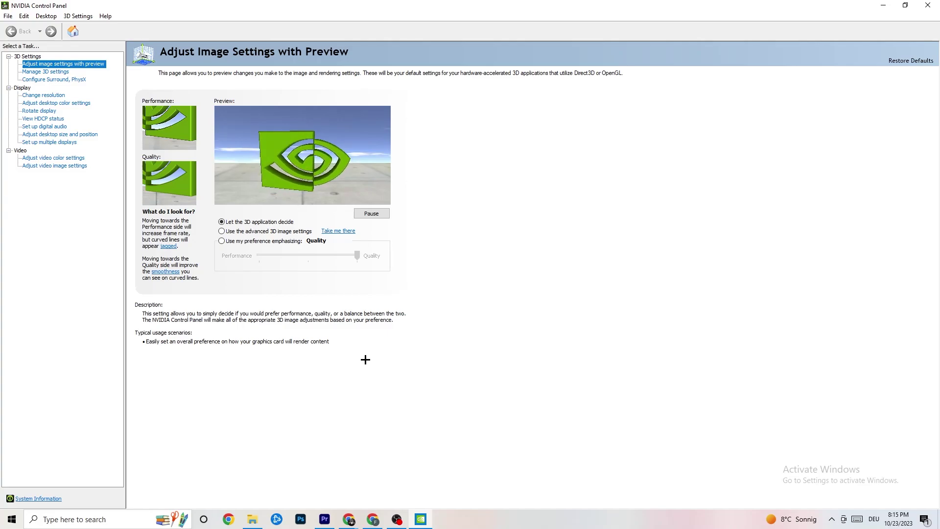
{"action": "left_click", "coordinate": [39, 96]}
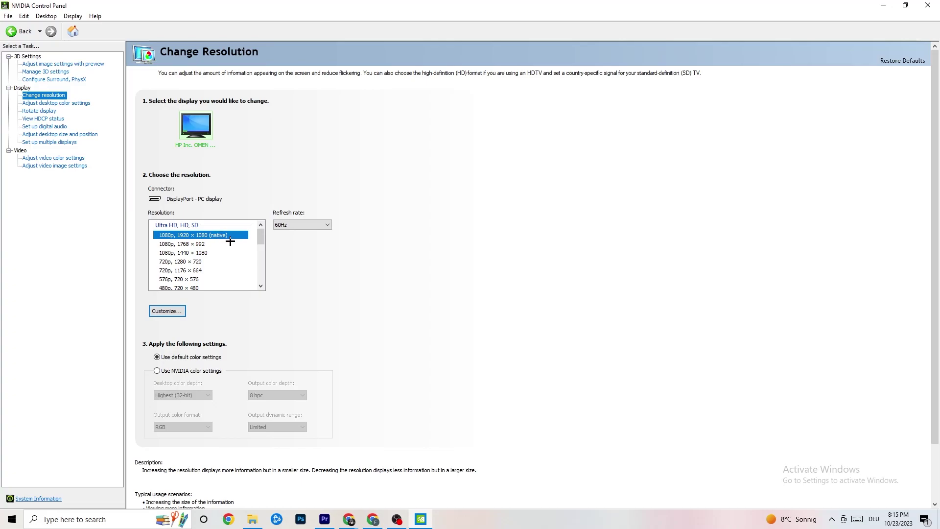
{"action": "left_click_drag", "start_coordinate": [260, 237], "coordinate": [261, 237]}
{"action": "key", "text": "alt+F4"}
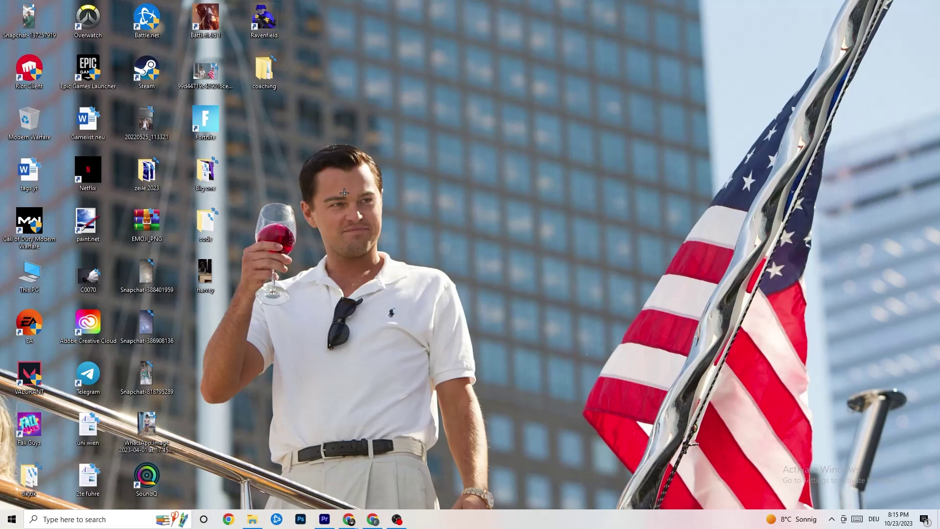
View the Windows power choices for sleep, shut down and restart, and dismiss them without choosing one
{"action": "left_click", "coordinate": [12, 519]}
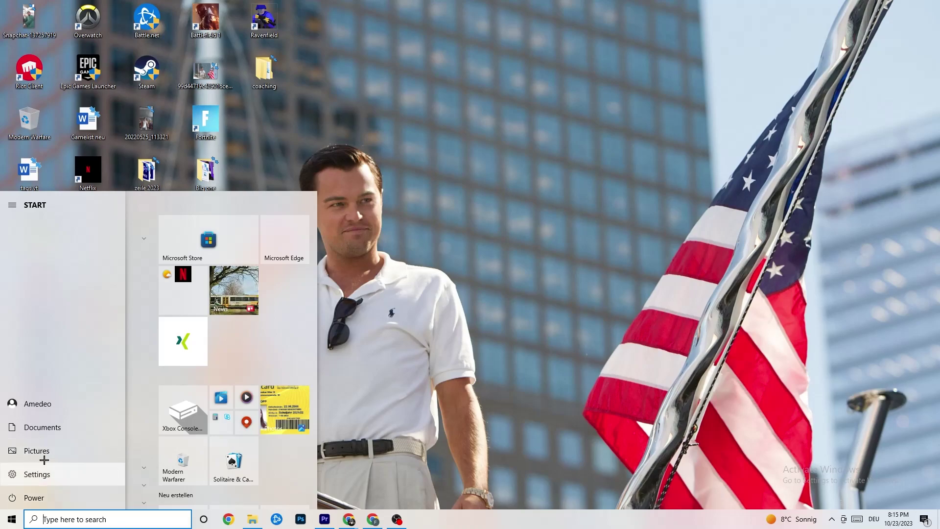
{"action": "left_click", "coordinate": [93, 496]}
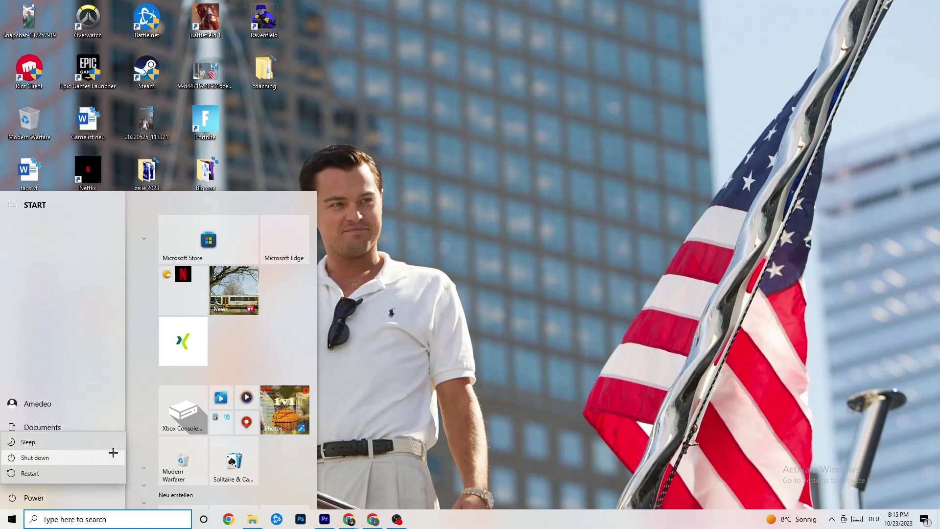
{"action": "left_click", "coordinate": [460, 198]}
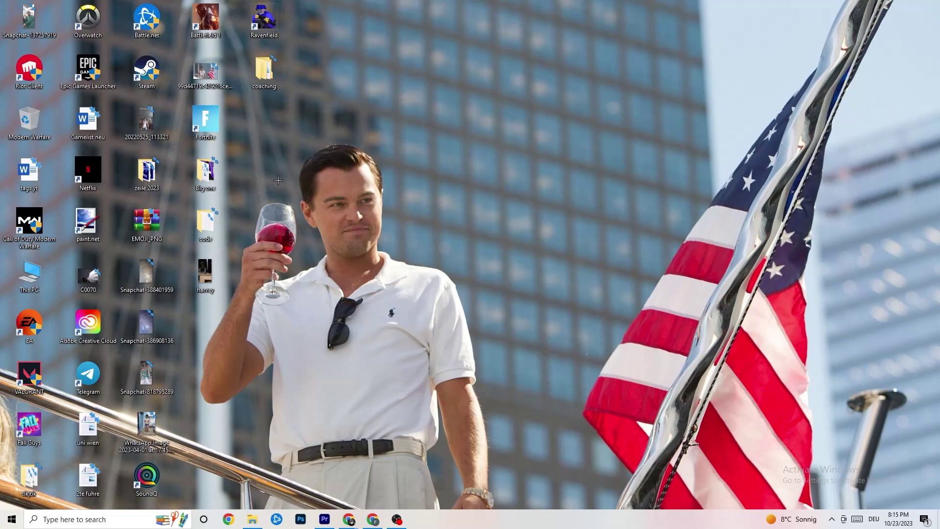